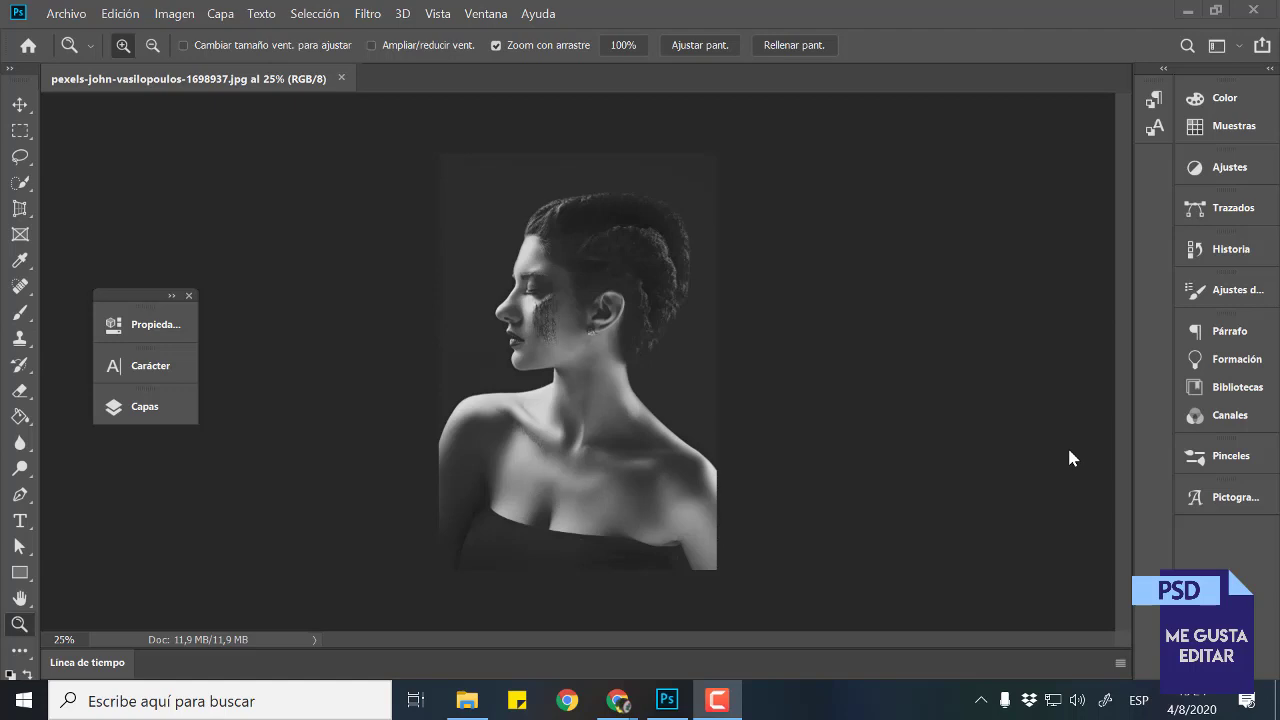
# Duplicate the Fondo photo as Capa 1 and open the Licuar (Liquify) filter on it.
pyautogui.click(145, 406)
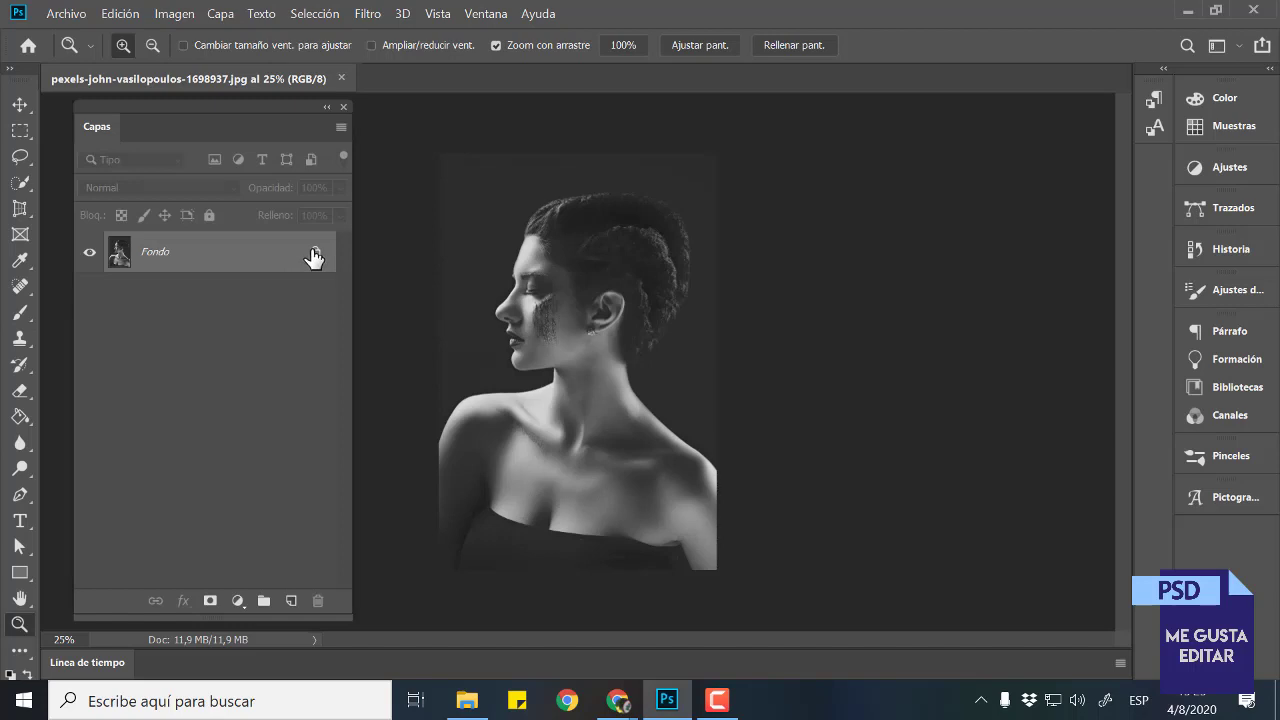
pyautogui.hotkey('ctrl', 'j')
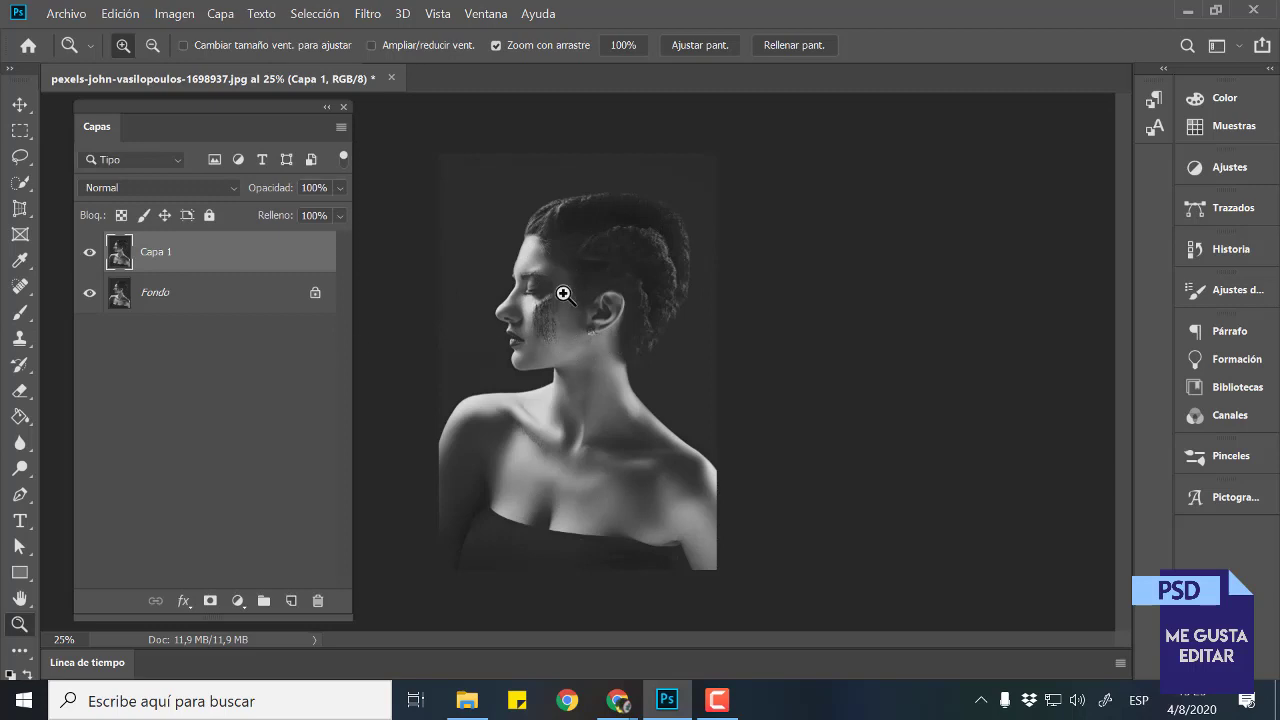
pyautogui.scroll(4, 503, 300)
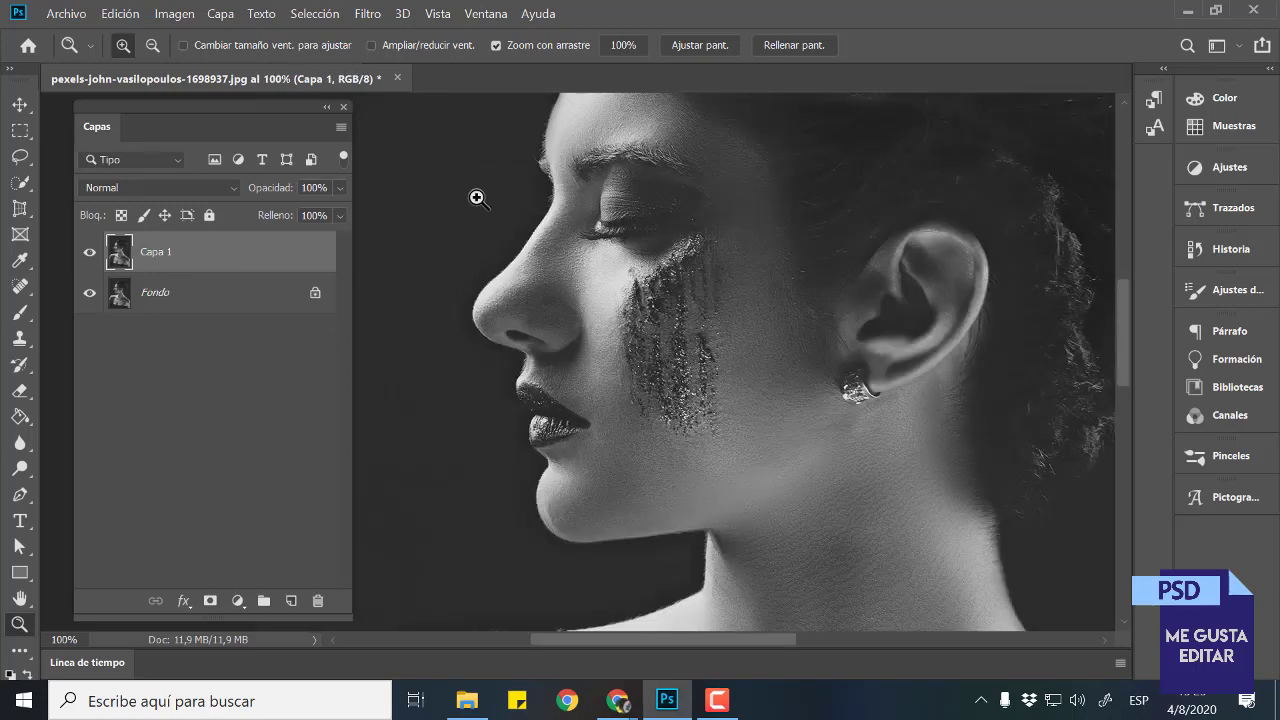
pyautogui.click(377, 16)
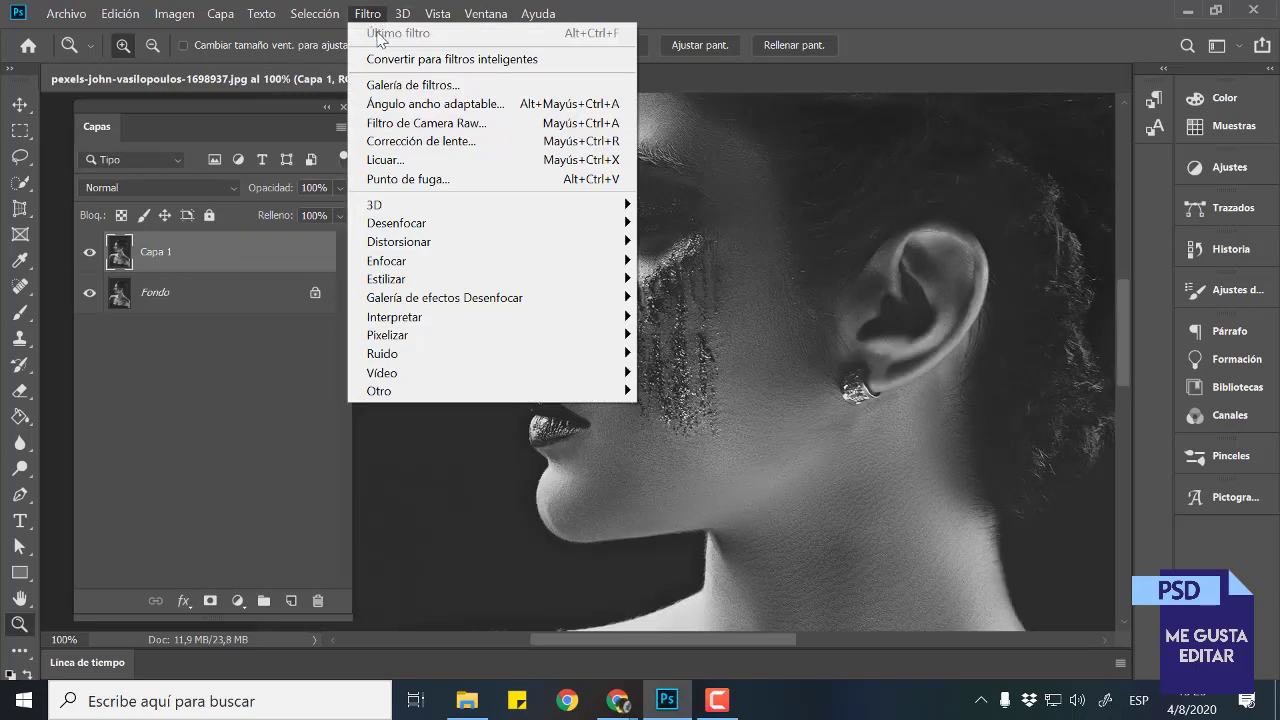
pyautogui.click(382, 160)
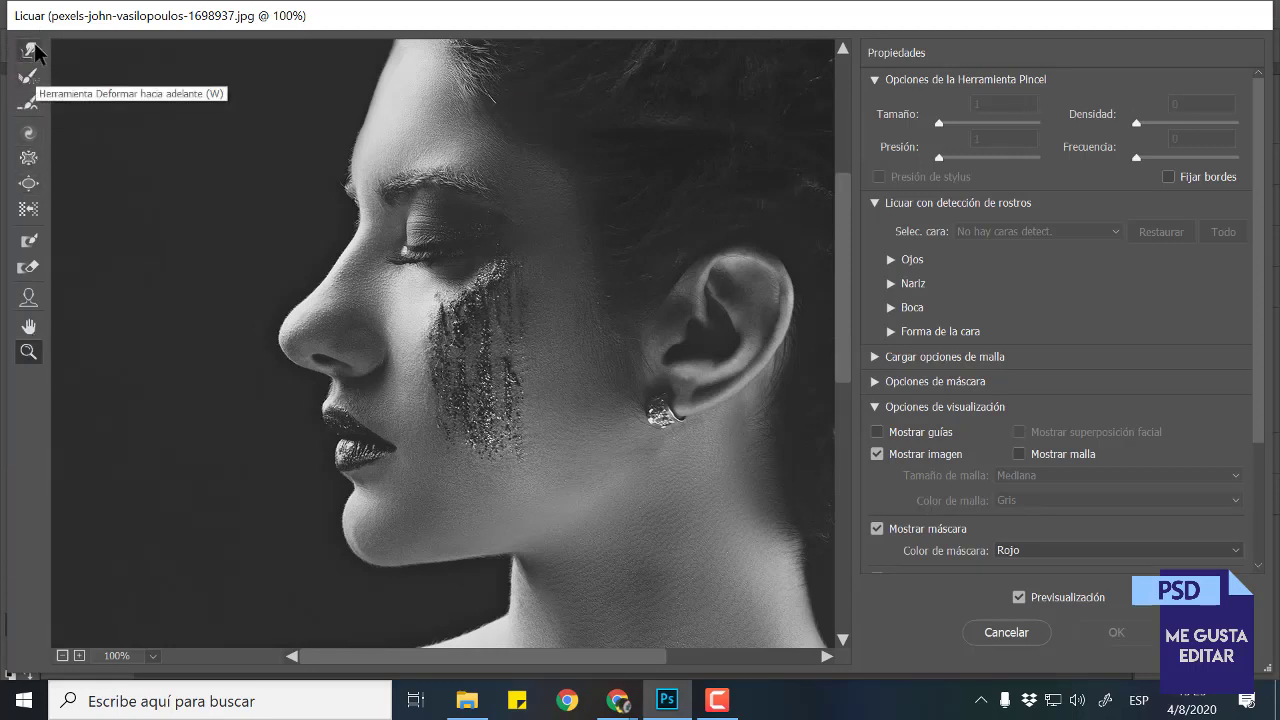
# Select the Forward Warp tool and inspect, then collapse, the face-aware Nariz options.
pyautogui.click(30, 50)
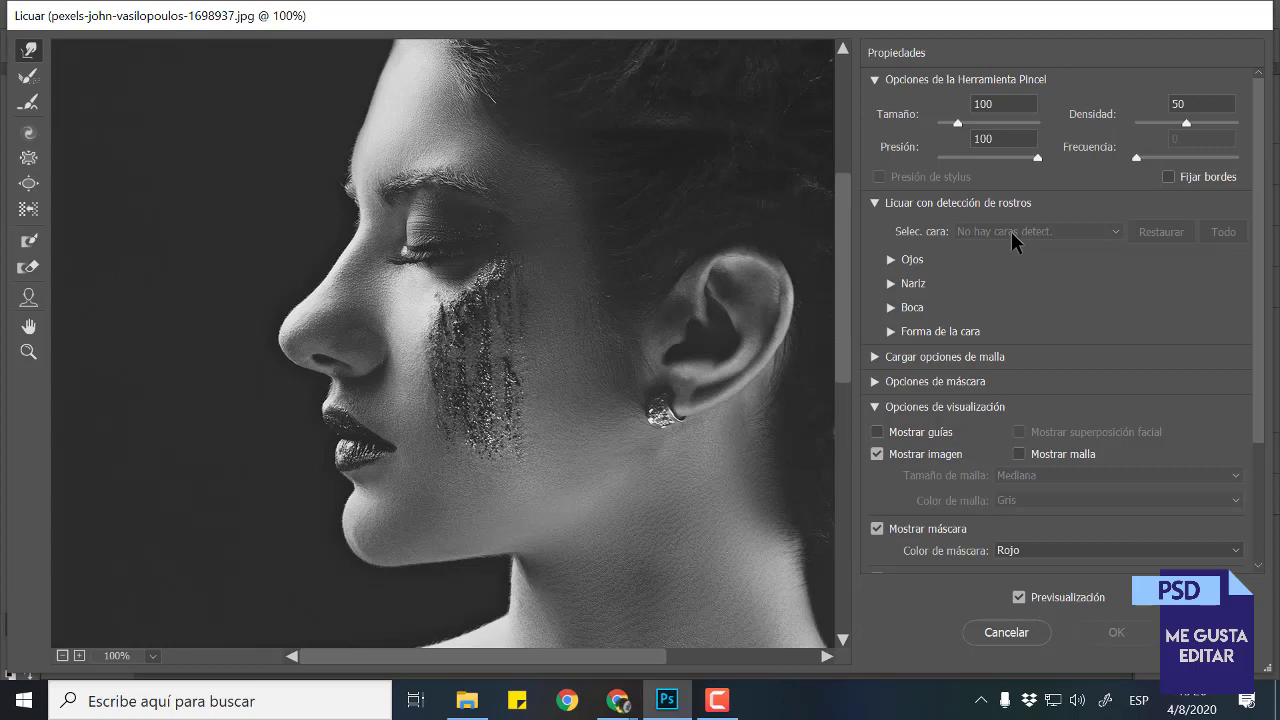
pyautogui.click(912, 283)
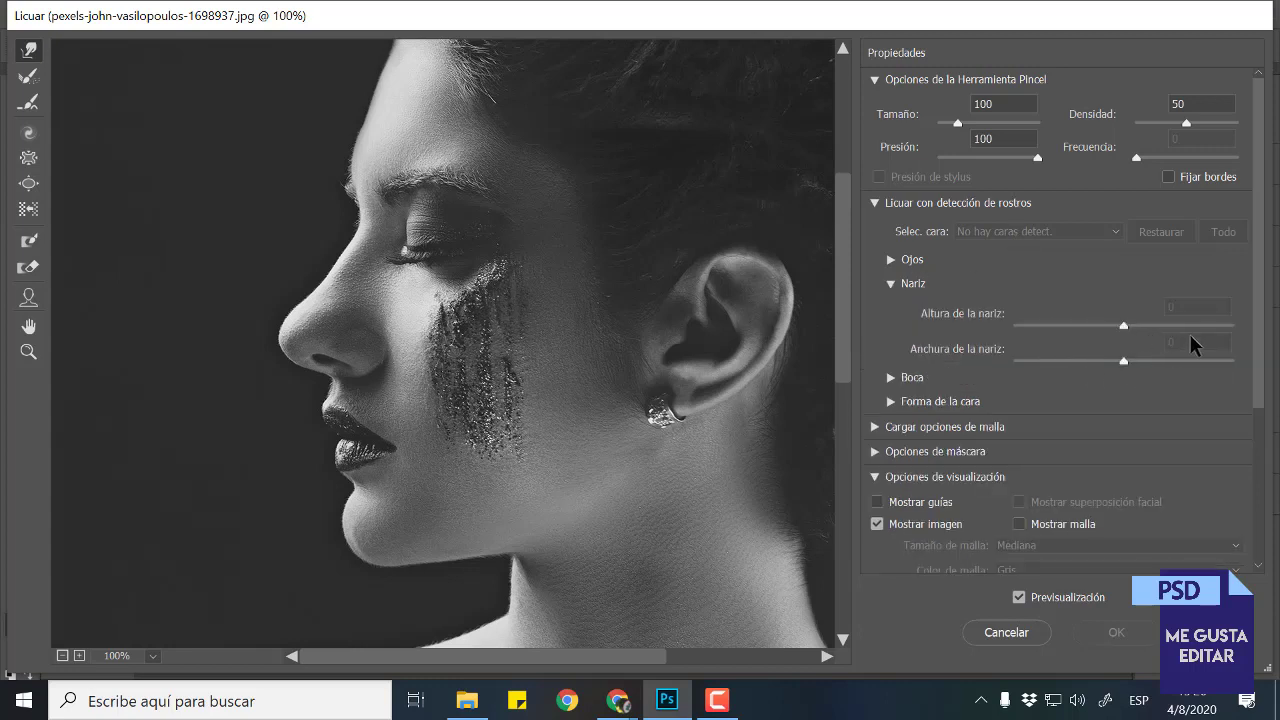
pyautogui.click(874, 202)
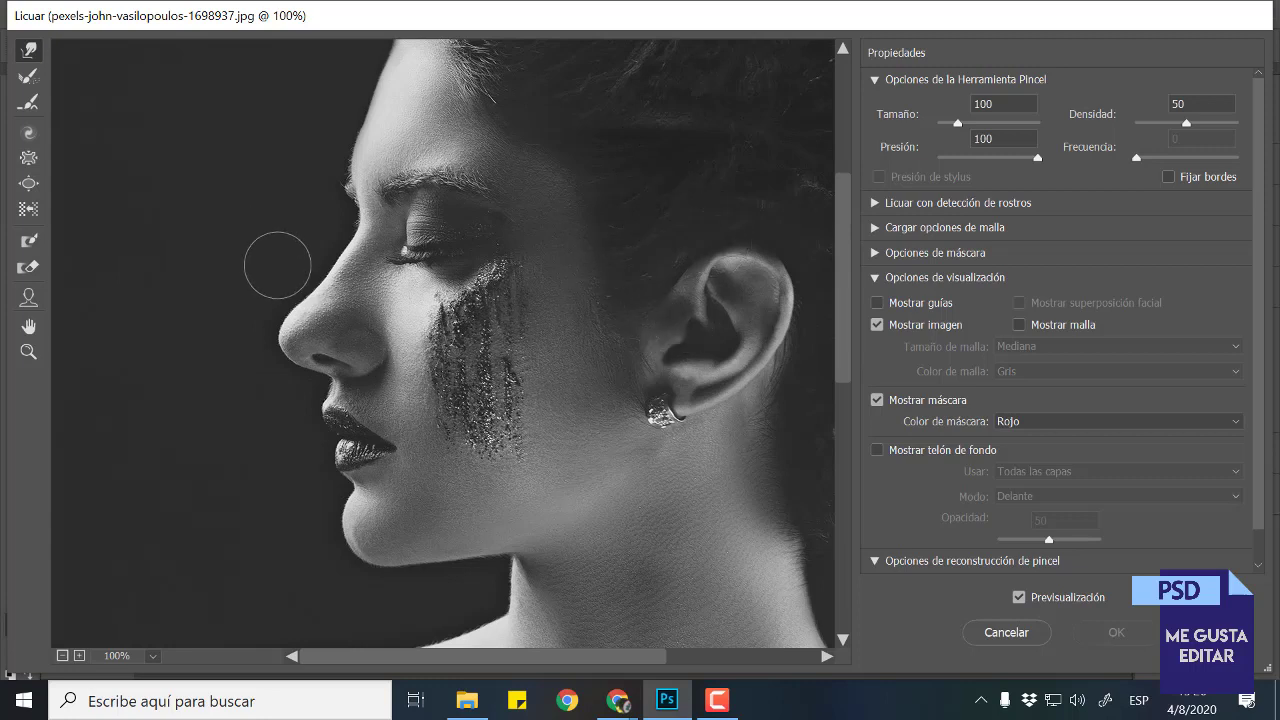
# Drag three exaggerated warp streaks from the nose toward the earring, then undo them.
pyautogui.moveTo(277, 265); pyautogui.dragTo(549, 286)
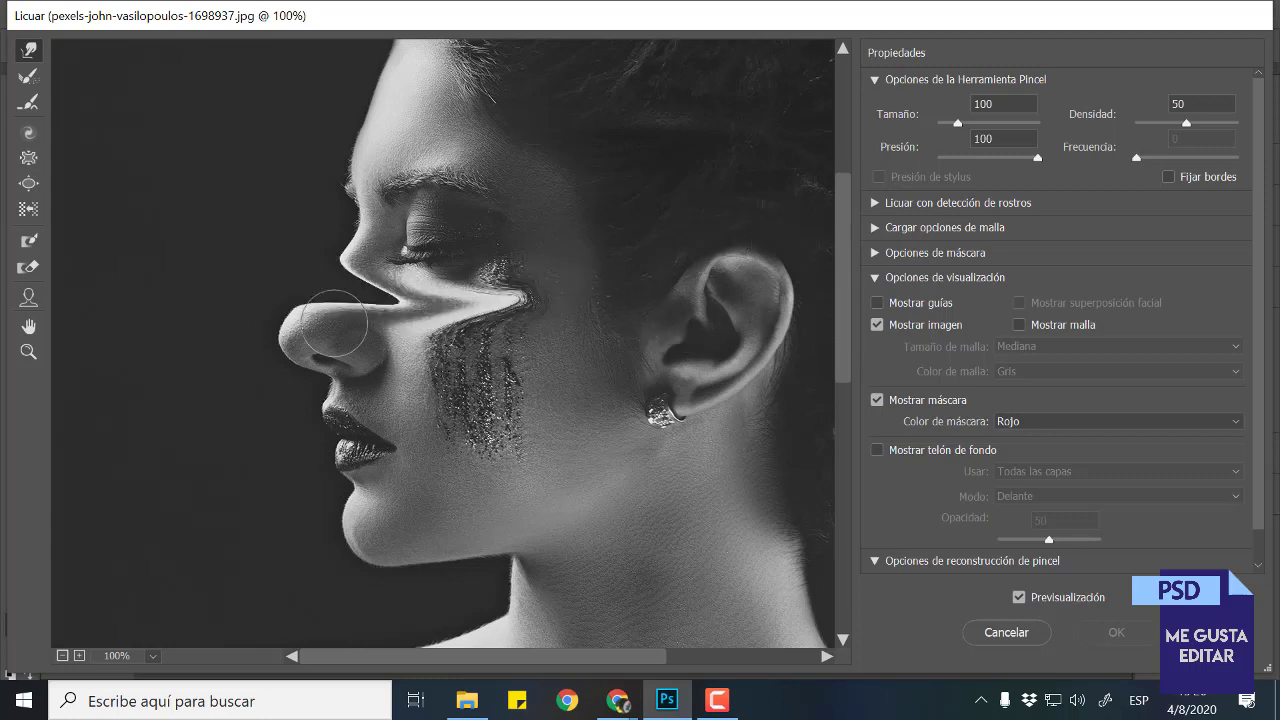
pyautogui.moveTo(320, 251); pyautogui.dragTo(614, 354)
pyautogui.moveTo(340, 280); pyautogui.dragTo(600, 424)
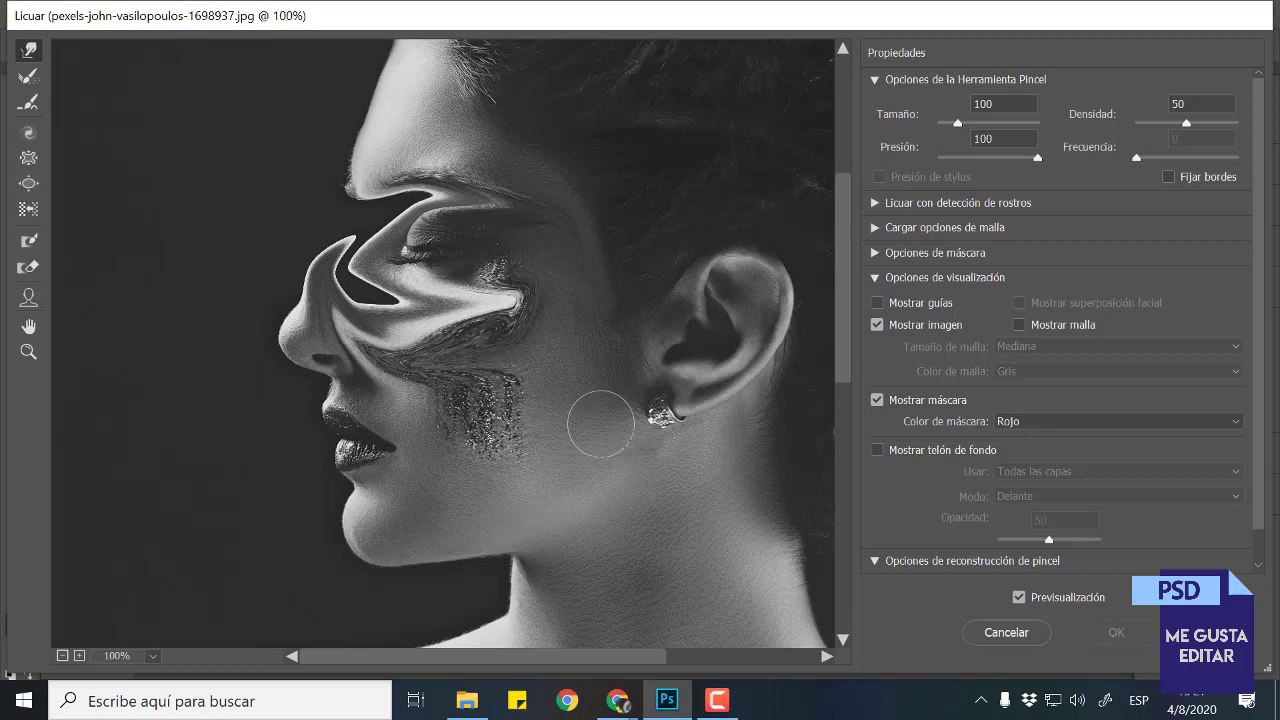
pyautogui.hotkey('ctrl', 'z')
# At 200% zoom, subtly warp the nose tip, nose underside, nose bridge and lower lip.
pyautogui.click(28, 351)
pyautogui.click(242, 377)
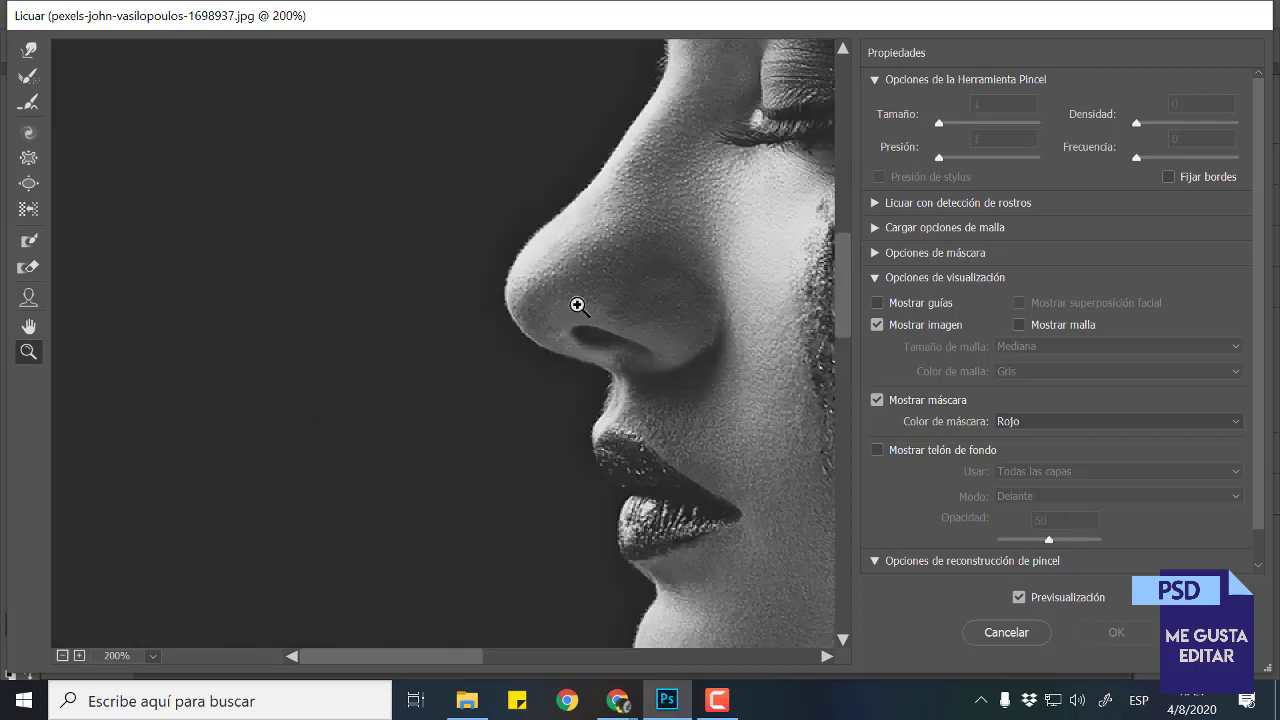
pyautogui.press('w')
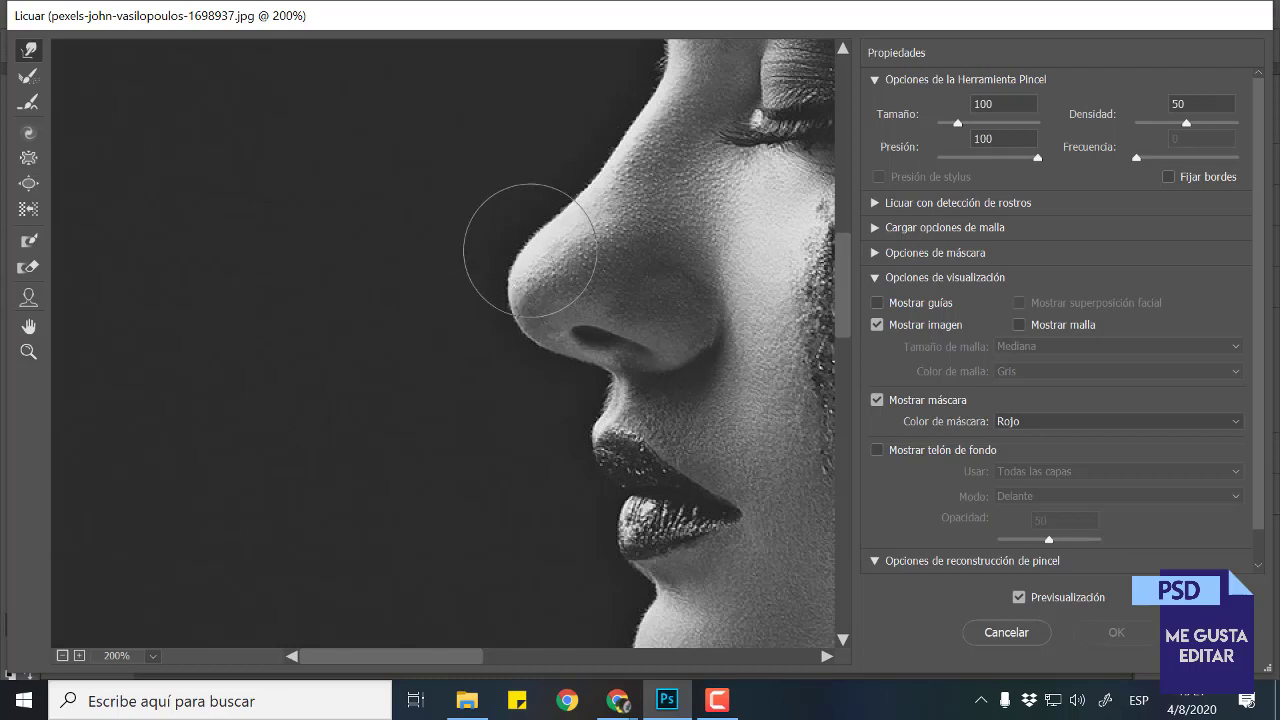
pyautogui.moveTo(514, 214)
pyautogui.mouseDown()
pyautogui.moveTo(486, 343)
pyautogui.moveTo(553, 173)
pyautogui.moveTo(543, 214)
pyautogui.moveTo(560, 120)
pyautogui.moveTo(592, 117)
pyautogui.moveTo(586, 94)
pyautogui.moveTo(523, 234)
pyautogui.moveTo(563, 131)
pyautogui.moveTo(593, 128)
pyautogui.moveTo(586, 86)
pyautogui.moveTo(587, 127)
pyautogui.moveTo(563, 129)
pyautogui.moveTo(514, 229)
pyautogui.moveTo(531, 259)
pyautogui.moveTo(500, 229)
pyautogui.moveTo(529, 286)
pyautogui.moveTo(514, 323)
pyautogui.moveTo(520, 334)
pyautogui.moveTo(523, 314)
pyautogui.moveTo(530, 340)
pyautogui.moveTo(543, 329)
pyautogui.moveTo(528, 214)
pyautogui.moveTo(571, 177)
pyautogui.moveTo(551, 143)
pyautogui.moveTo(514, 214)
pyautogui.moveTo(509, 294)
pyautogui.mouseUp()
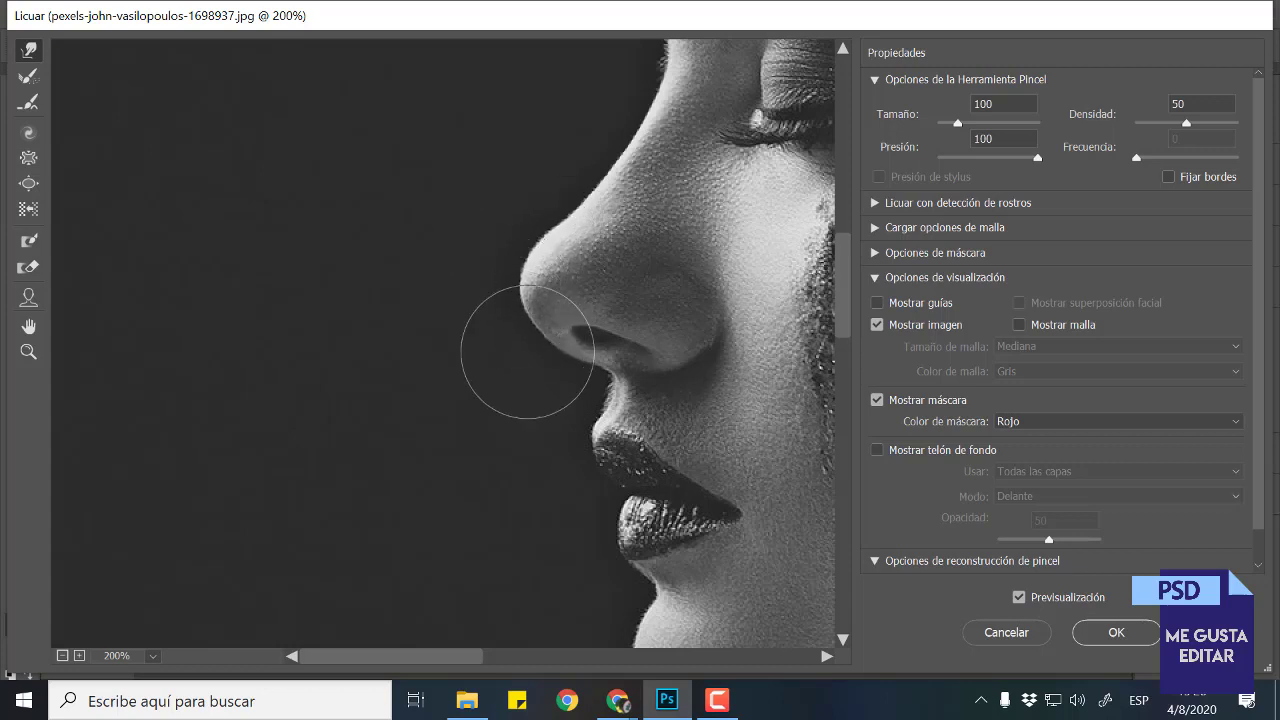
pyautogui.moveTo(527, 351)
pyautogui.mouseDown()
pyautogui.moveTo(528, 337)
pyautogui.moveTo(543, 371)
pyautogui.moveTo(556, 367)
pyautogui.moveTo(528, 200)
pyautogui.mouseUp()
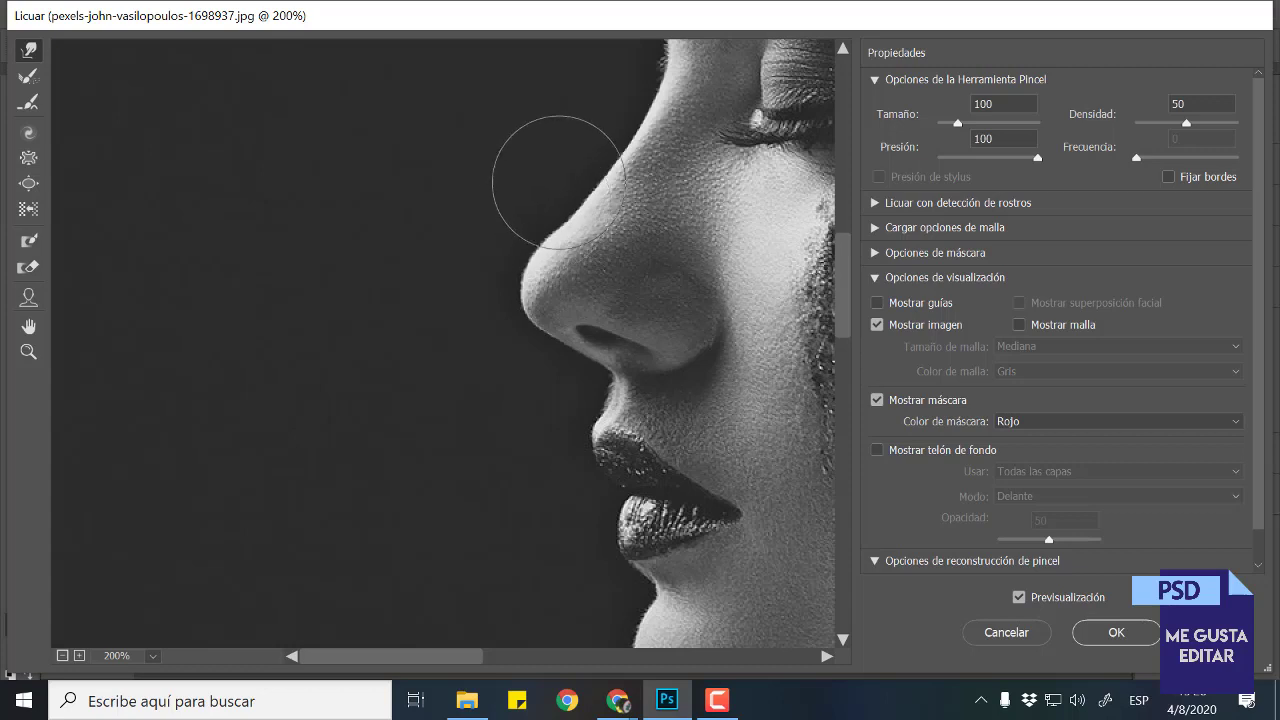
pyautogui.moveTo(558, 182); pyautogui.dragTo(576, 171)
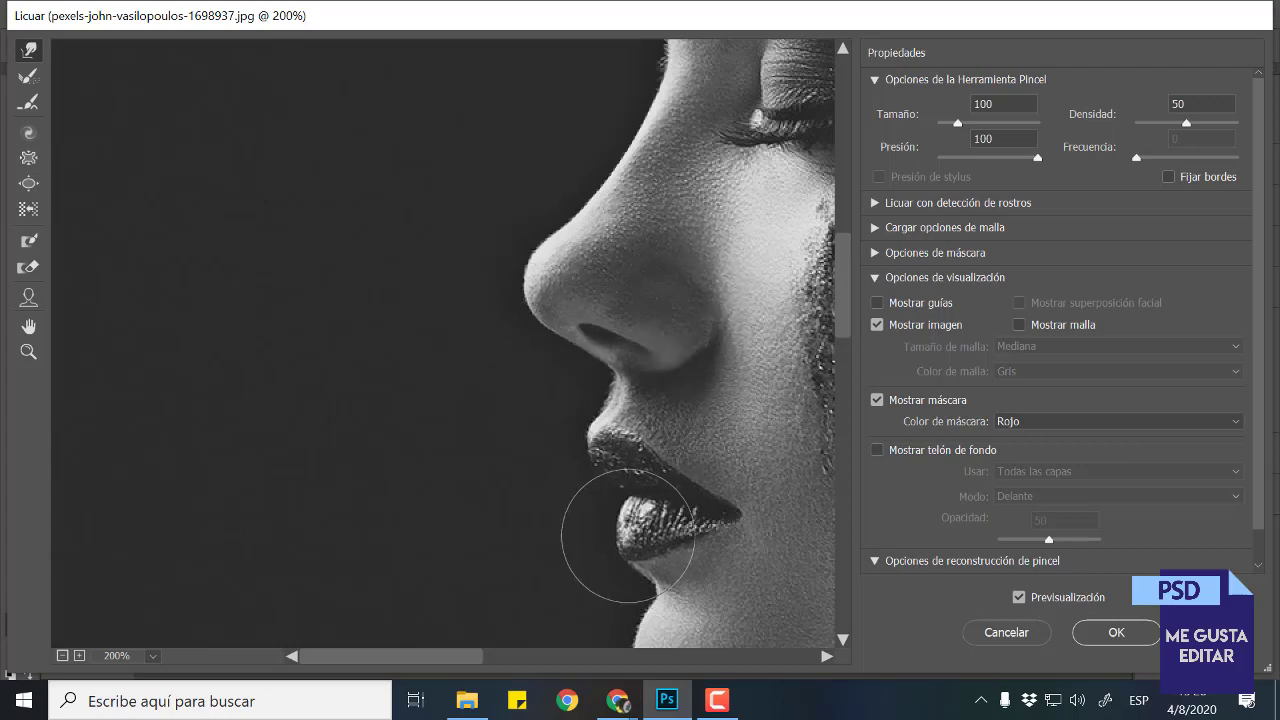
pyautogui.moveTo(628, 535); pyautogui.dragTo(757, 500)
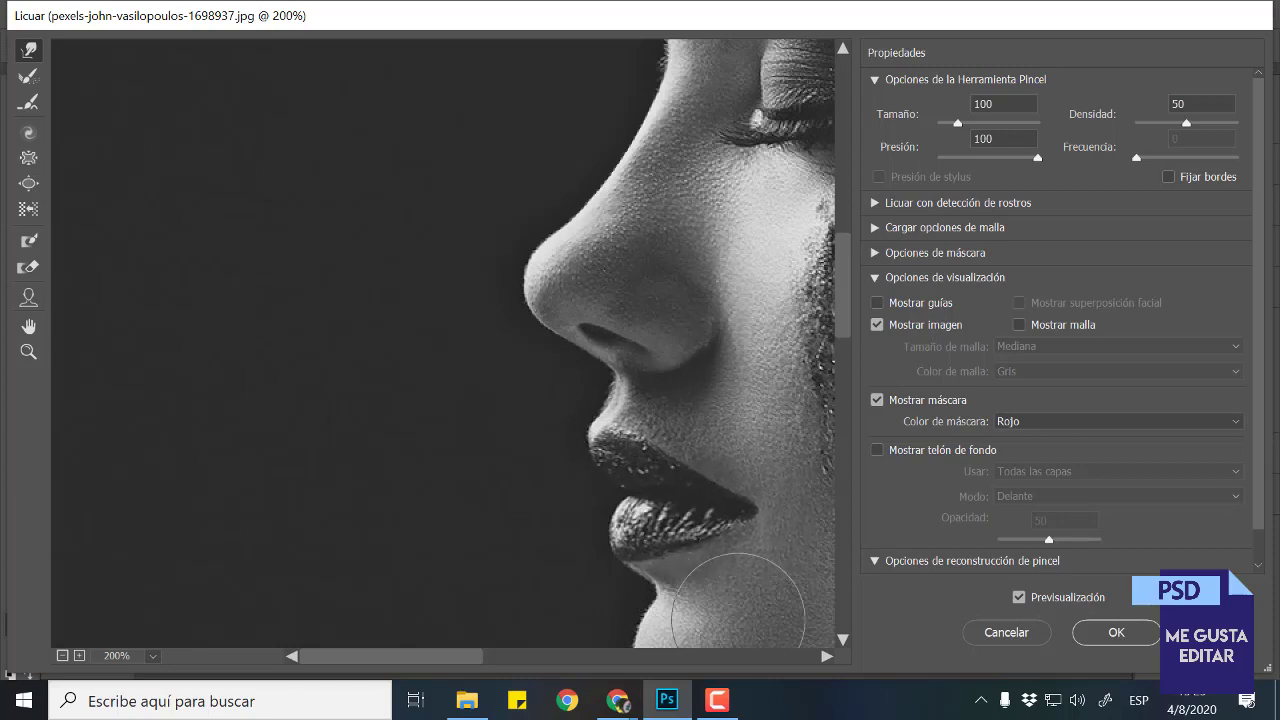
# Gently lift the eyebrow after undoing a too-strong attempt, and slightly reshape the upper eyelid.
pyautogui.hscroll(10, 738, 602)
pyautogui.scroll(5, 471, 157)
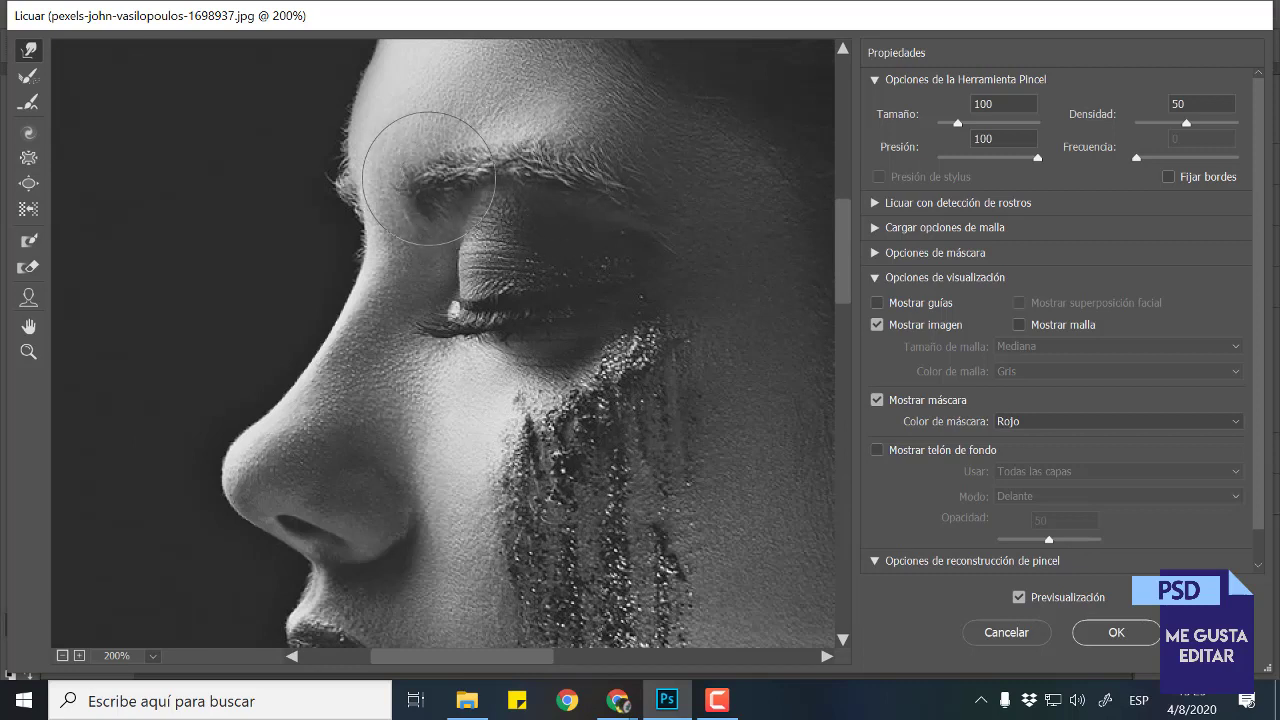
pyautogui.moveTo(420, 150); pyautogui.dragTo(720, 90)
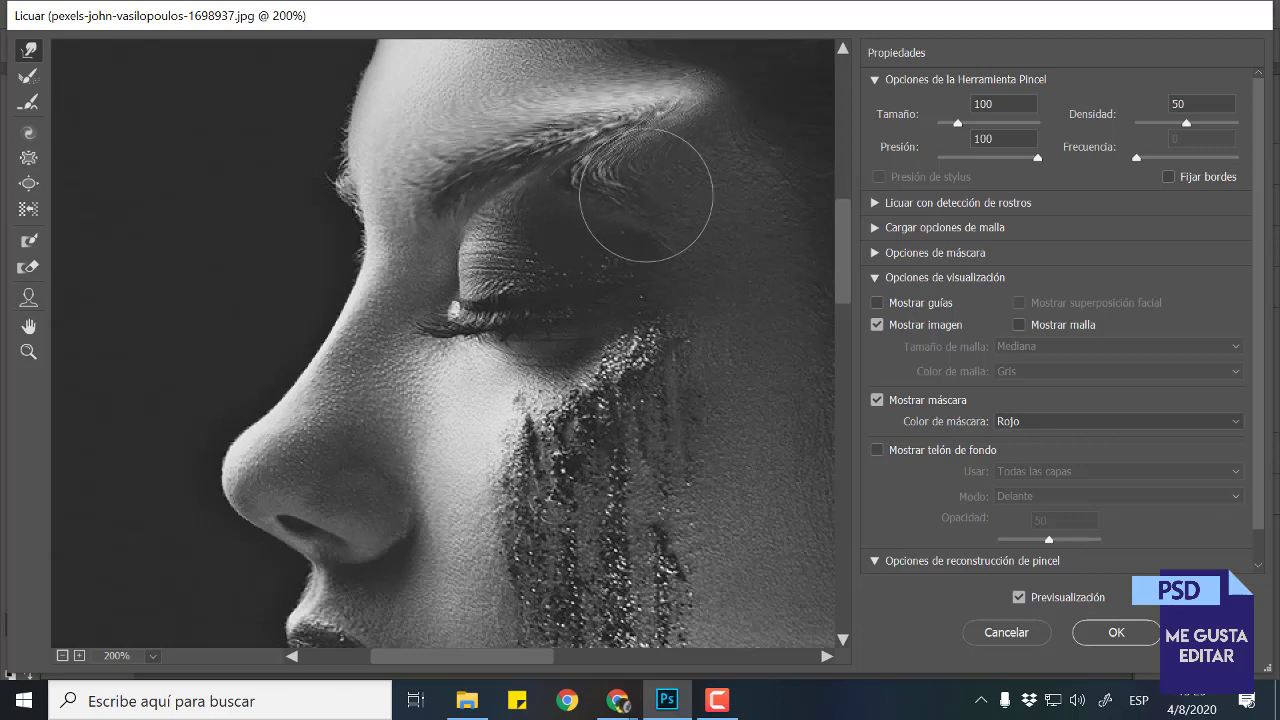
pyautogui.hotkey('ctrl', 'z')
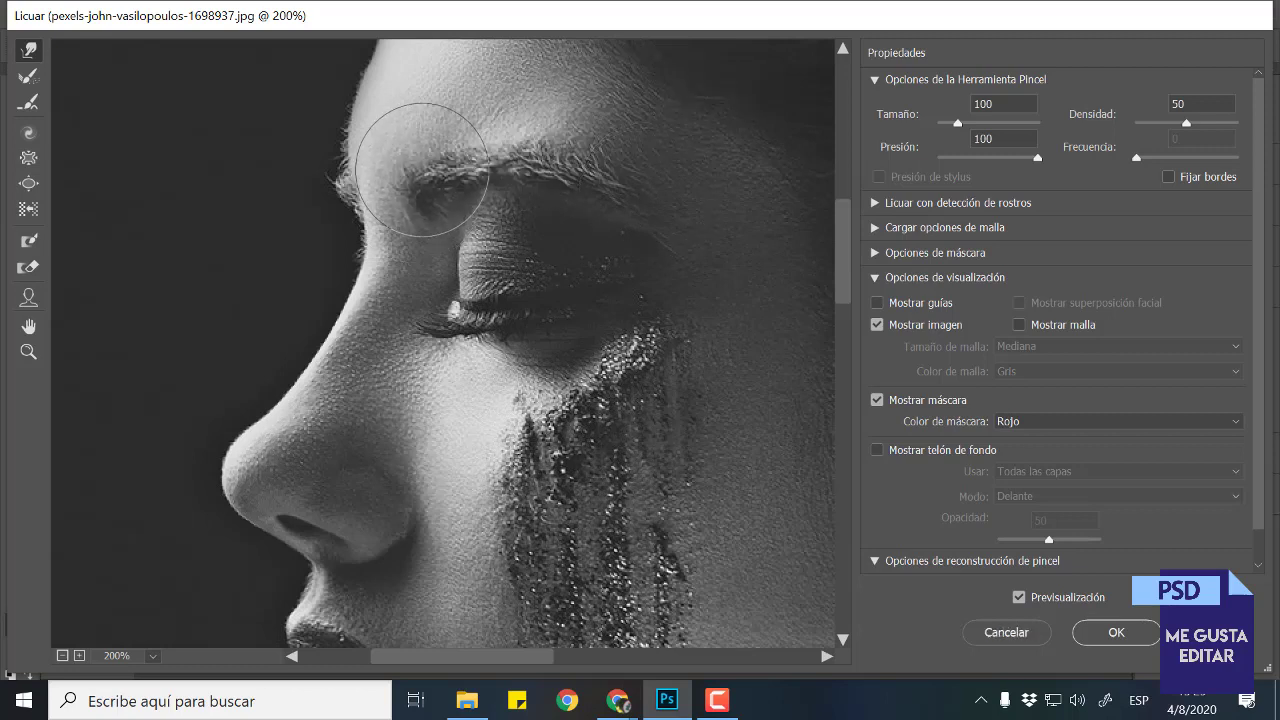
pyautogui.moveTo(421, 170); pyautogui.dragTo(543, 150)
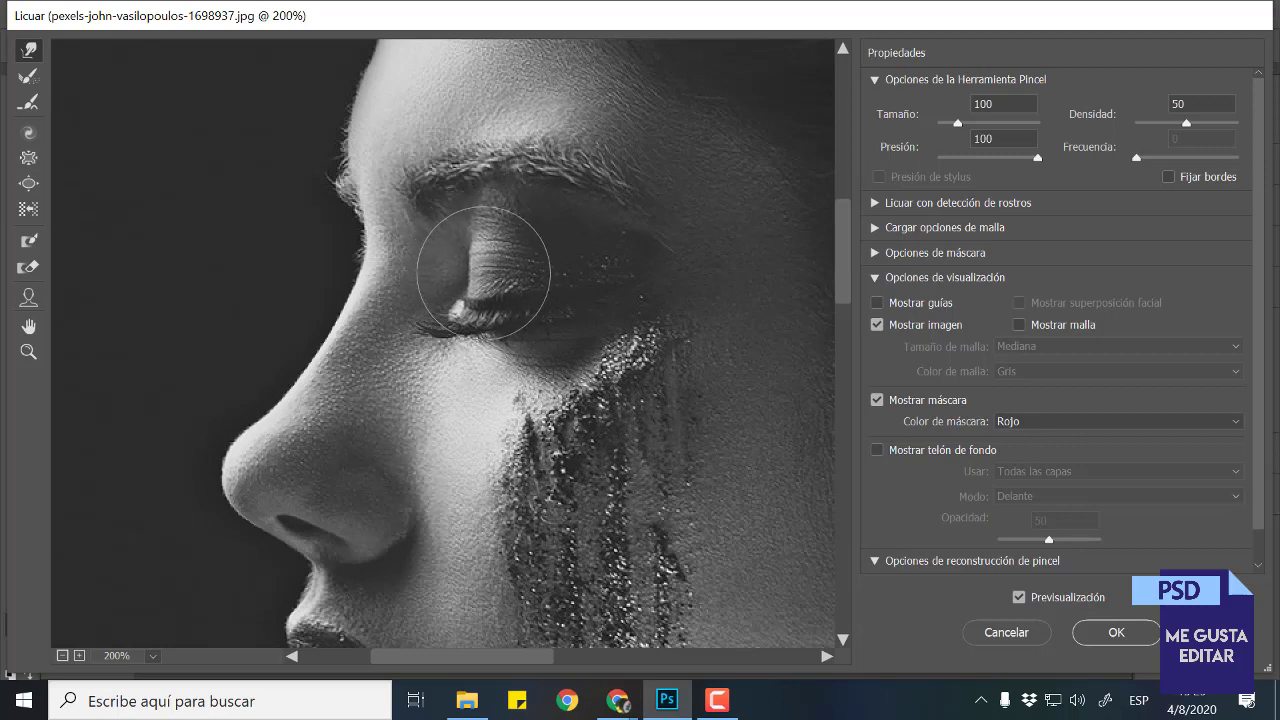
pyautogui.moveTo(466, 250); pyautogui.dragTo(472, 252)
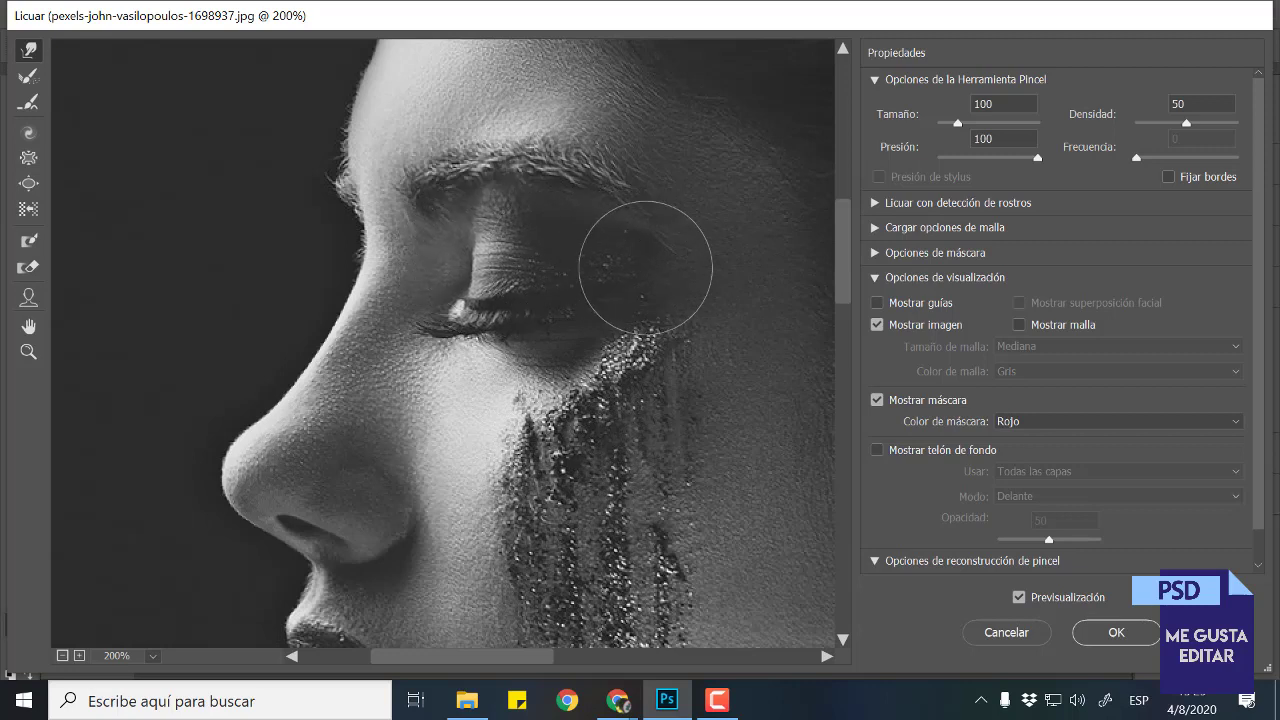
pyautogui.hotkey('ctrl', '0')
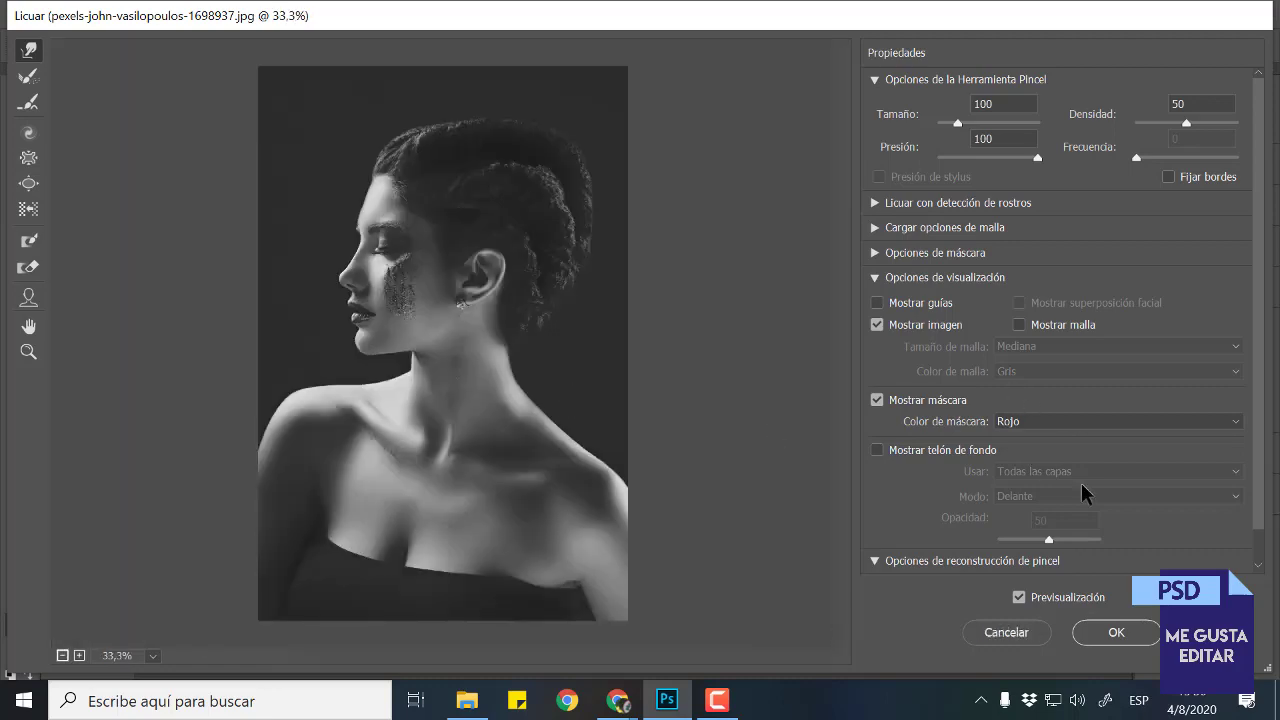
# Apply the Liquify edits to Capa 1, then toggle its visibility to compare with Fondo.
pyautogui.moveTo(340, 268); pyautogui.dragTo(352, 268)
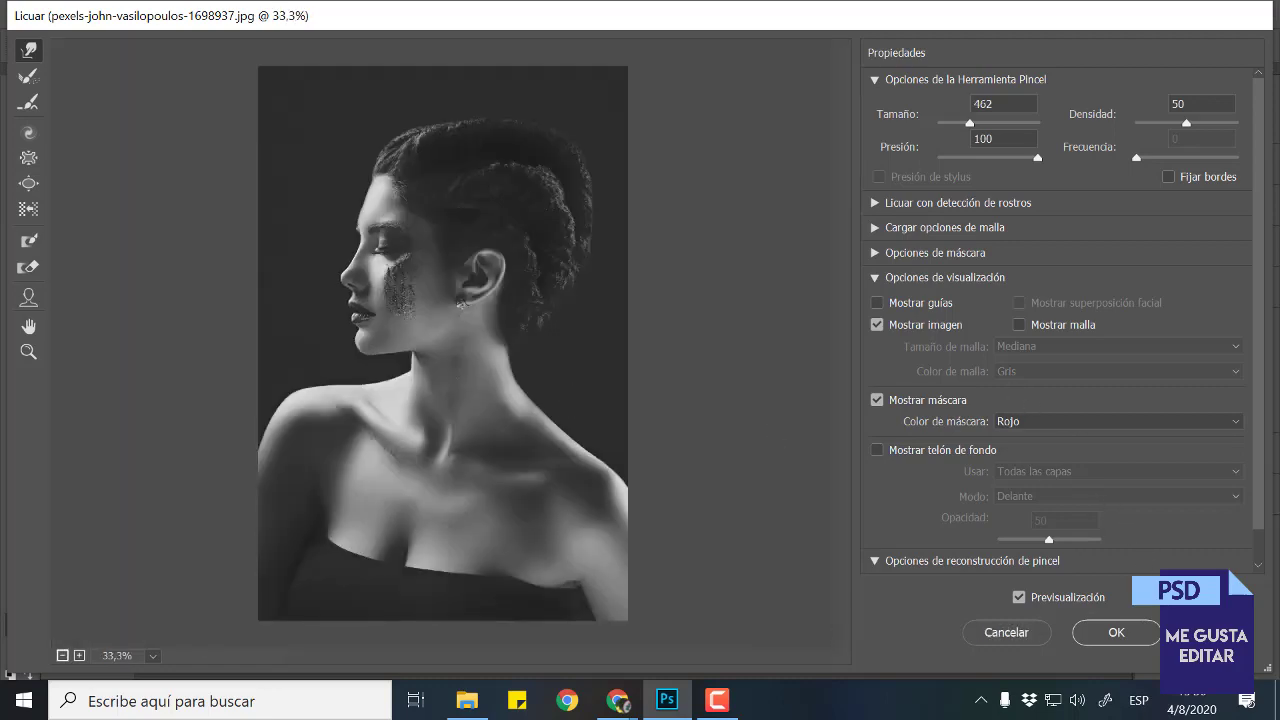
pyautogui.click(1110, 631)
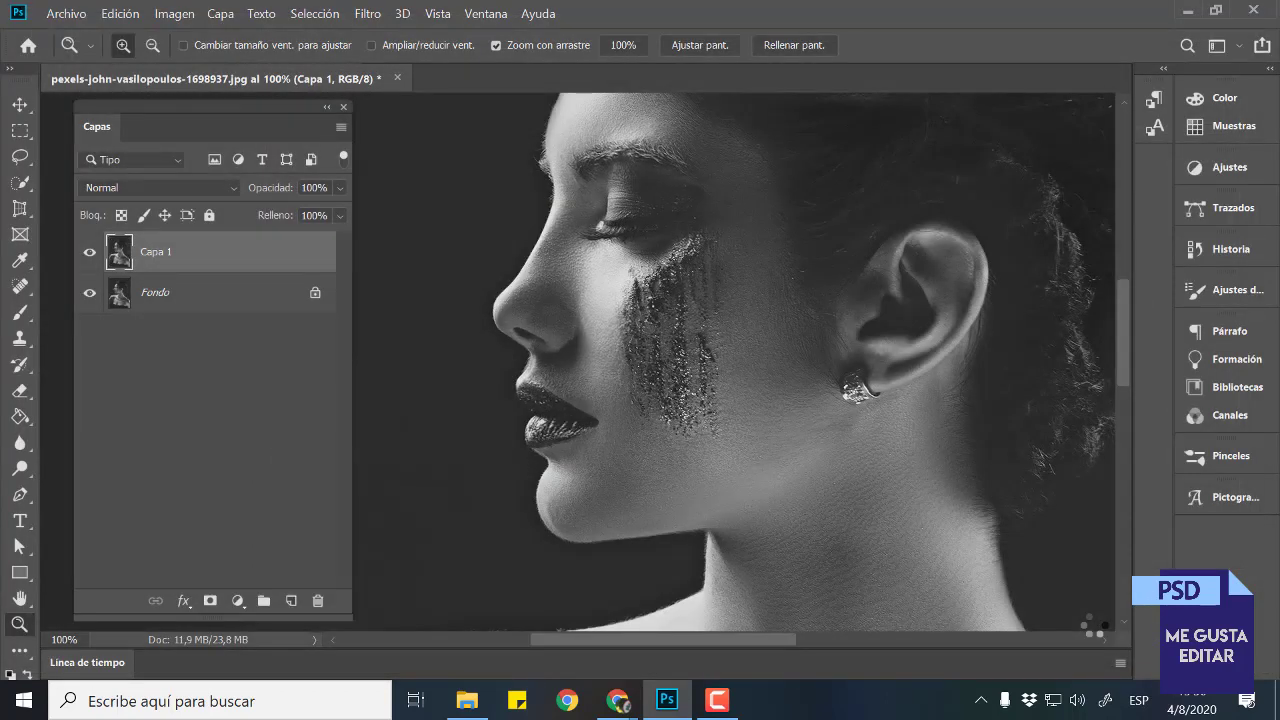
pyautogui.click(85, 258)
pyautogui.click(84, 258)
pyautogui.click(86, 256)
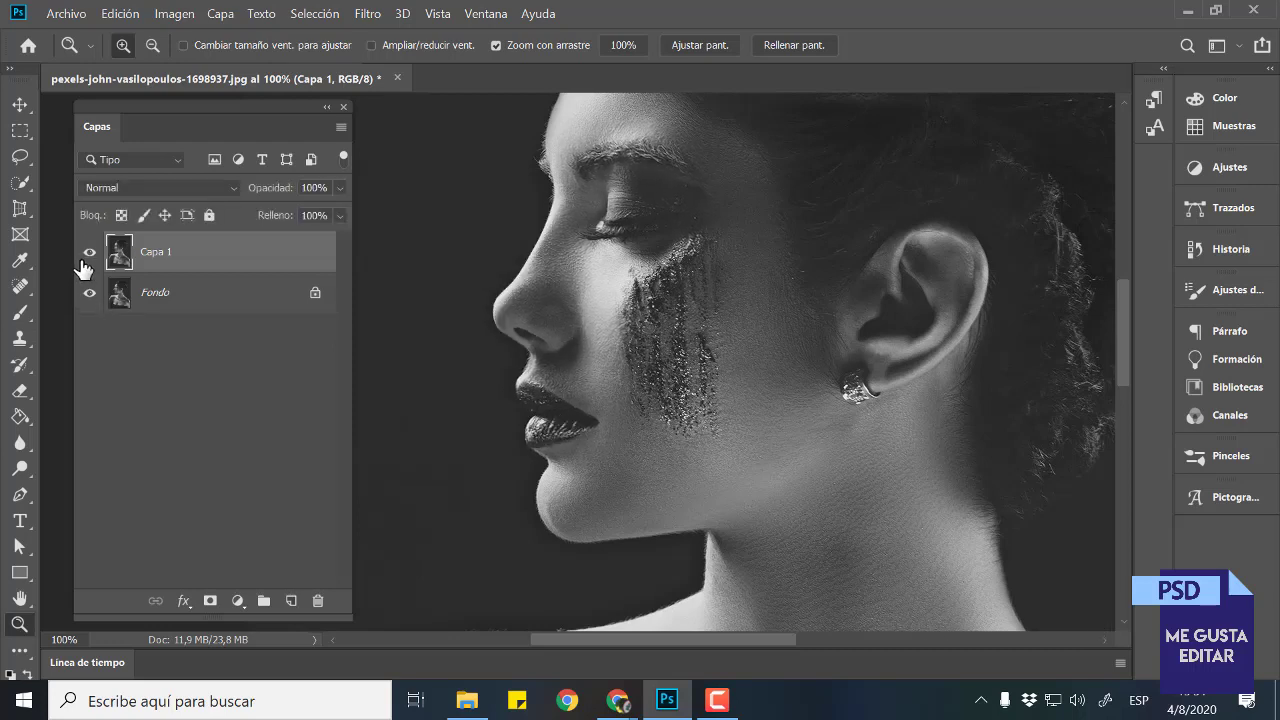